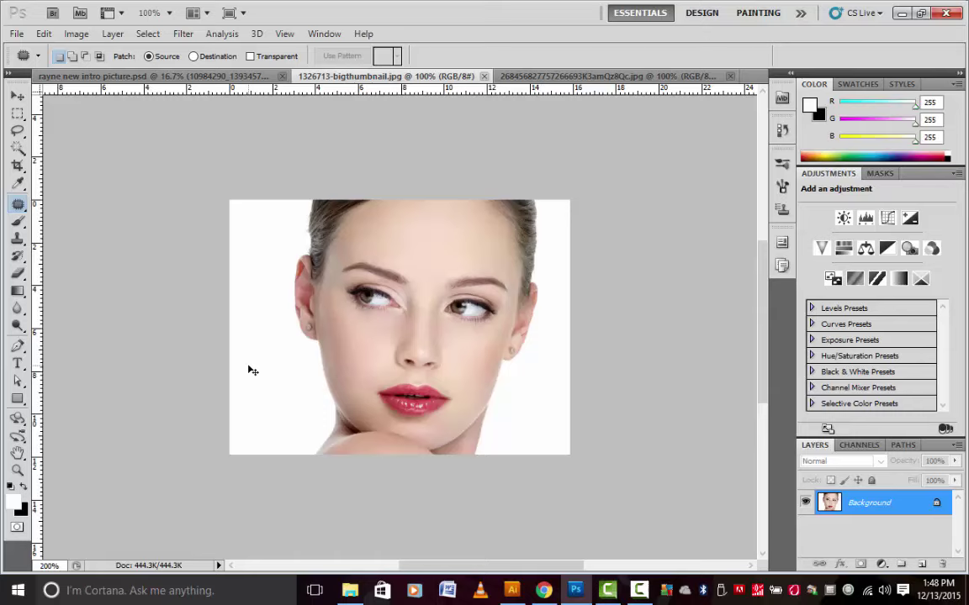
Step: Patch out both of the woman's nostrils with nearby skin
{"action": "key", "text": "ctrl+plus"}
{"action": "scroll", "coordinate": [354, 367], "scroll_direction": "up", "scroll_amount": 2}
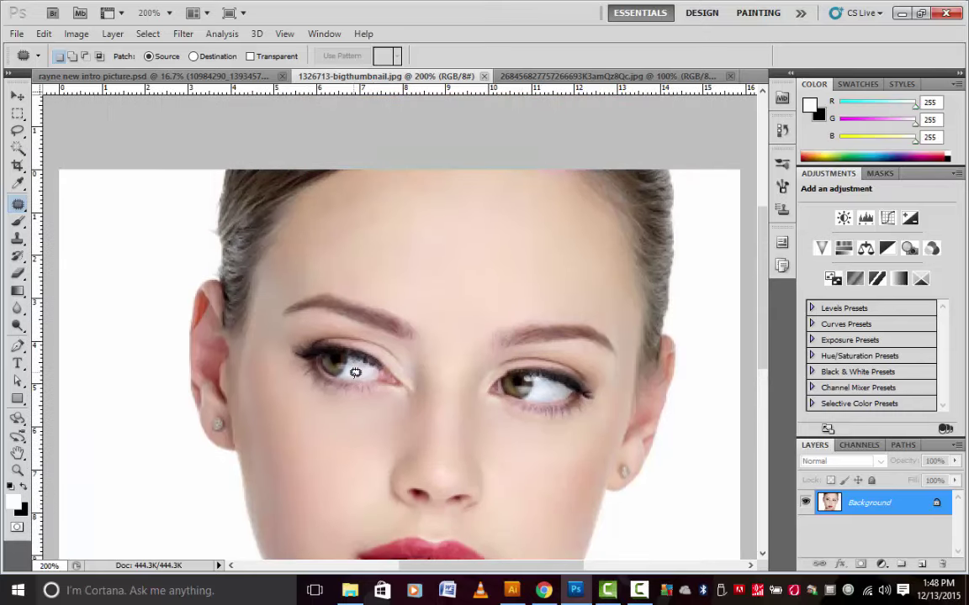
{"action": "scroll", "coordinate": [357, 371], "scroll_direction": "down", "scroll_amount": 2}
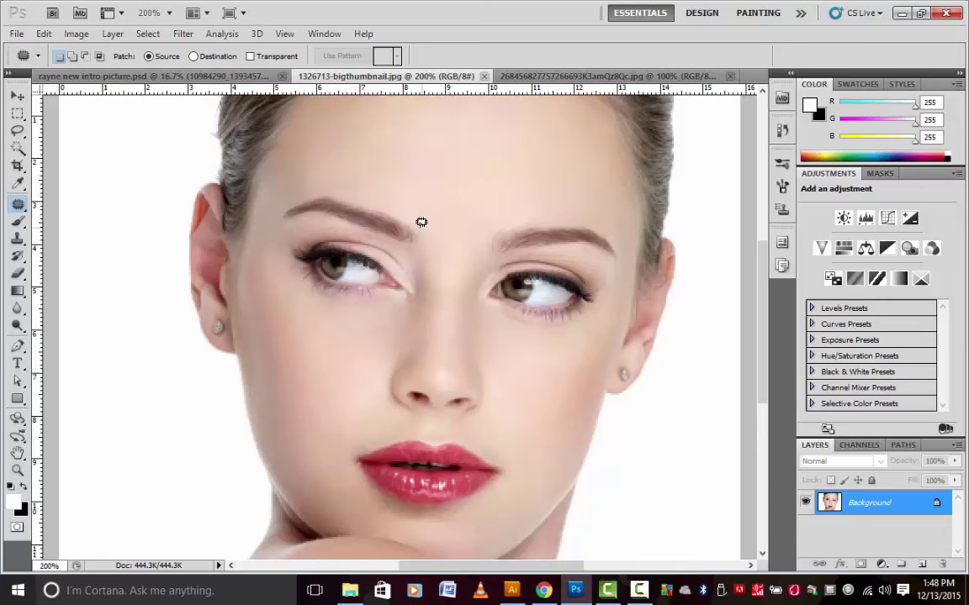
{"action": "scroll", "coordinate": [418, 290], "scroll_direction": "down", "scroll_amount": 2}
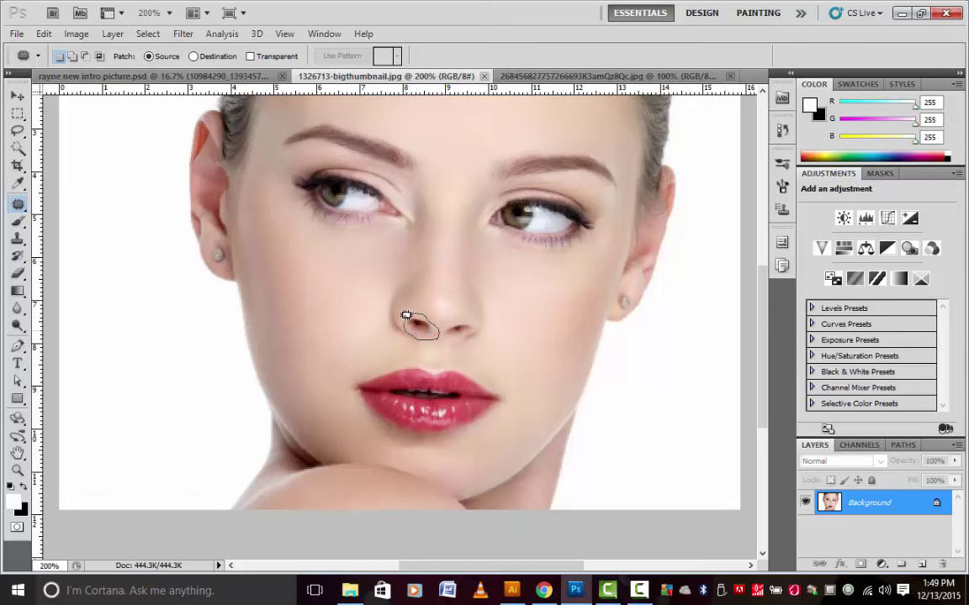
{"action": "left_click_drag", "start_coordinate": [410, 311], "coordinate": [360, 352]}
{"action": "key", "text": "ctrl+d"}
{"action": "mouse_move", "coordinate": [445, 326]}
{"action": "left_mouse_down"}
{"action": "mouse_move", "coordinate": [472, 321]}
{"action": "mouse_move", "coordinate": [357, 326]}
{"action": "mouse_move", "coordinate": [420, 324]}
{"action": "mouse_move", "coordinate": [433, 345]}
{"action": "left_mouse_up"}
Step: Patch away the contour of the nose's left wing using clean cheek skin
{"action": "scroll", "coordinate": [378, 337], "scroll_direction": "up", "scroll_amount": 2}
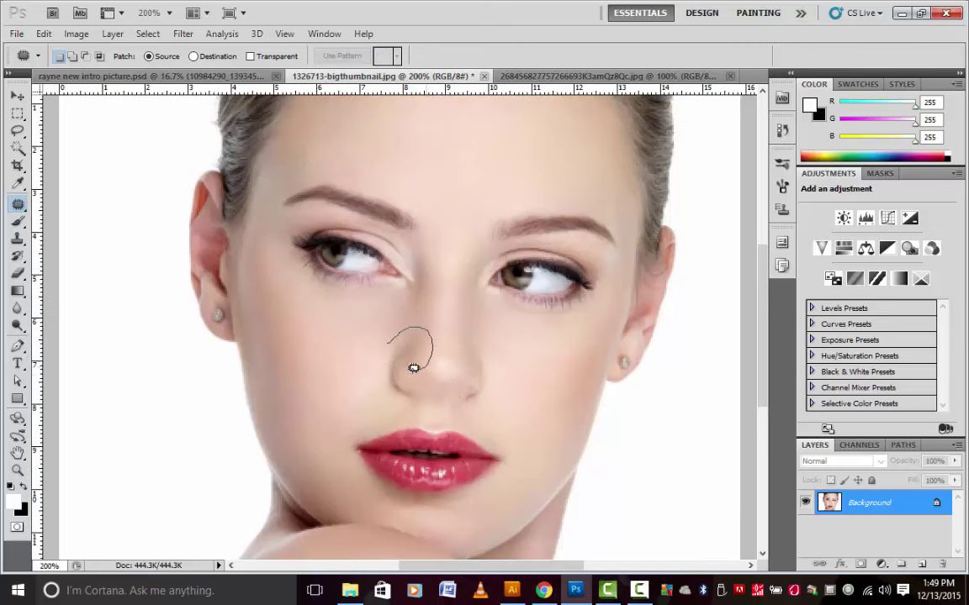
{"action": "left_click_drag", "start_coordinate": [414, 395], "coordinate": [388, 380]}
{"action": "left_click_drag", "start_coordinate": [400, 334], "coordinate": [349, 360]}
{"action": "left_click", "coordinate": [384, 405]}
Step: Patch away the nose's right wing and the remaining lower-left nose shading with cheek skin
{"action": "scroll", "coordinate": [389, 400], "scroll_direction": "up", "scroll_amount": 1}
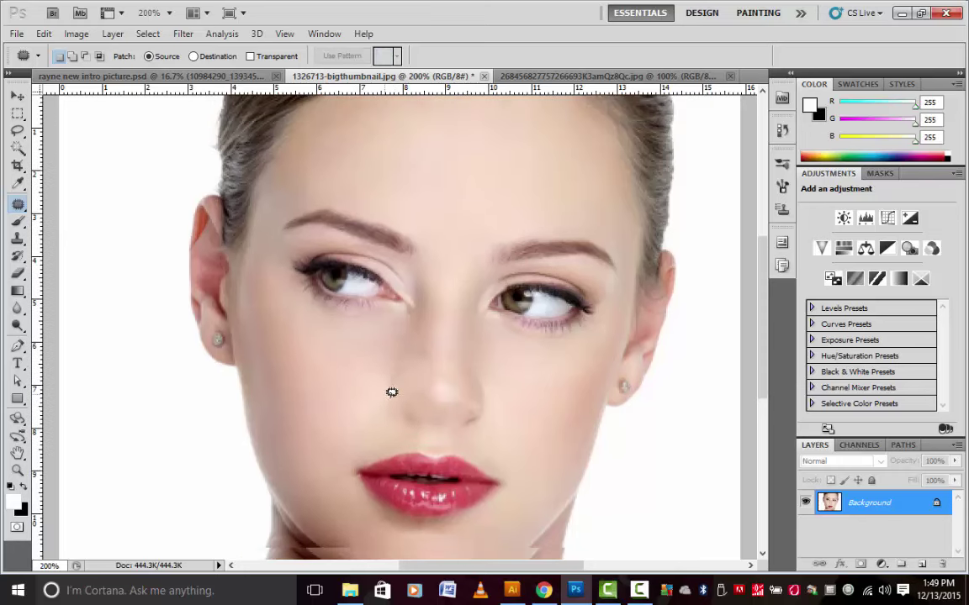
{"action": "scroll", "coordinate": [470, 327], "scroll_direction": "down", "scroll_amount": 3}
{"action": "mouse_move", "coordinate": [465, 298]}
{"action": "left_mouse_down"}
{"action": "mouse_move", "coordinate": [493, 337]}
{"action": "mouse_move", "coordinate": [480, 354]}
{"action": "mouse_move", "coordinate": [463, 357]}
{"action": "mouse_move", "coordinate": [463, 301]}
{"action": "mouse_move", "coordinate": [524, 334]}
{"action": "left_mouse_up"}
{"action": "left_click", "coordinate": [423, 351]}
{"action": "scroll", "coordinate": [387, 345], "scroll_direction": "down", "scroll_amount": 1}
{"action": "mouse_move", "coordinate": [392, 300]}
{"action": "left_mouse_down"}
{"action": "mouse_move", "coordinate": [427, 303]}
{"action": "mouse_move", "coordinate": [422, 313]}
{"action": "mouse_move", "coordinate": [398, 297]}
{"action": "mouse_move", "coordinate": [411, 315]}
{"action": "mouse_move", "coordinate": [374, 318]}
{"action": "left_mouse_up"}
{"action": "left_click", "coordinate": [367, 338]}
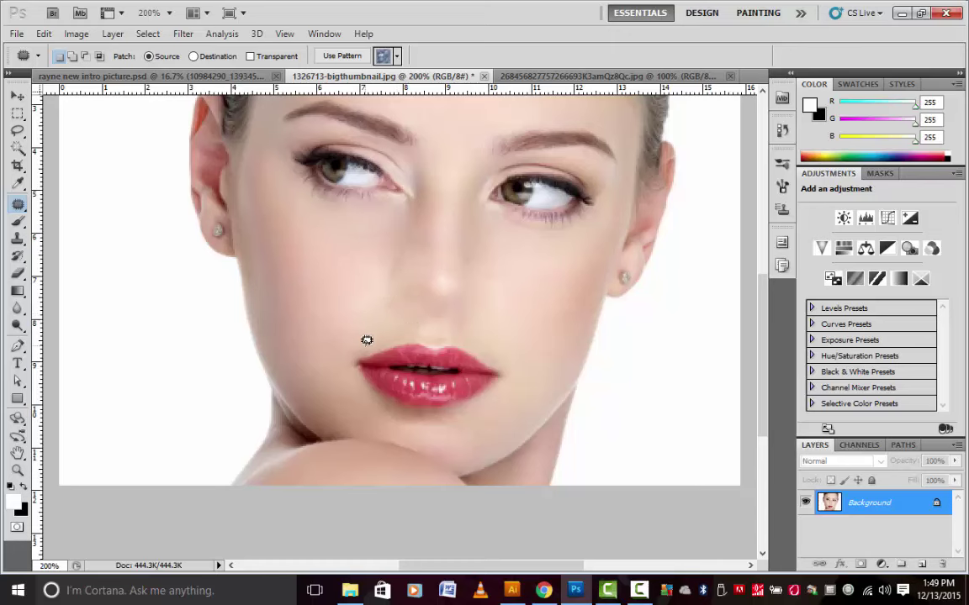
{"action": "scroll", "coordinate": [360, 330], "scroll_direction": "up", "scroll_amount": 3}
{"action": "scroll", "coordinate": [366, 334], "scroll_direction": "down", "scroll_amount": 1}
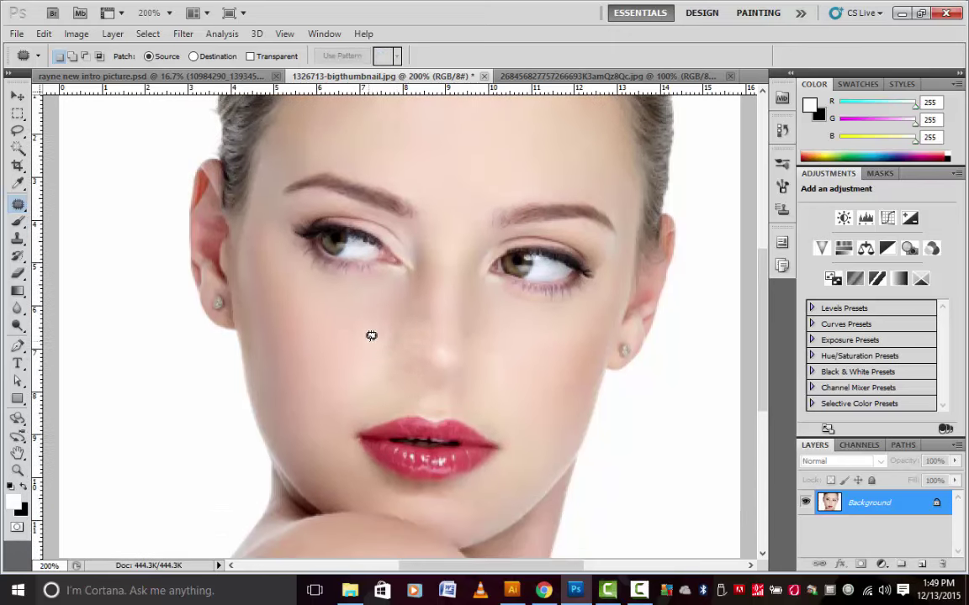
{"action": "scroll", "coordinate": [372, 335], "scroll_direction": "up", "scroll_amount": 1}
{"action": "scroll", "coordinate": [433, 283], "scroll_direction": "down", "scroll_amount": 2}
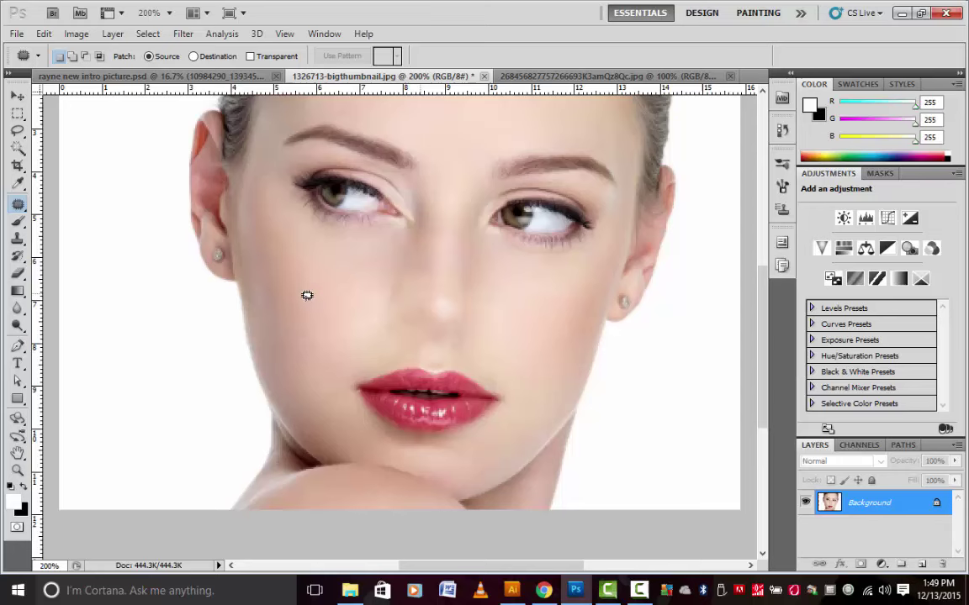
{"action": "scroll", "coordinate": [326, 307], "scroll_direction": "down", "scroll_amount": 2}
{"action": "scroll", "coordinate": [344, 307], "scroll_direction": "up", "scroll_amount": 6}
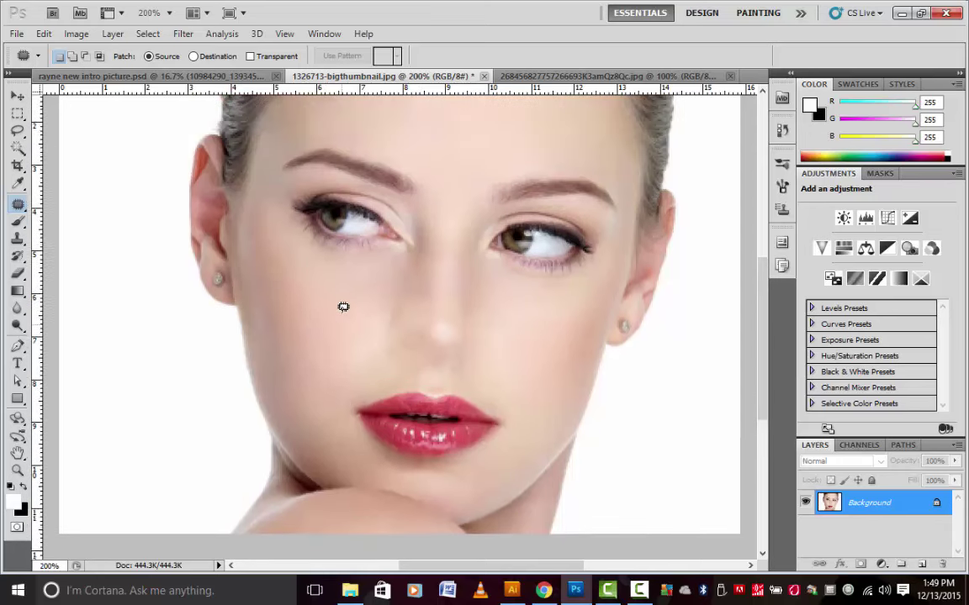
Step: Patch out the inner and middle part of the left eyebrow in the photo with forehead skin
{"action": "mouse_move", "coordinate": [419, 258]}
{"action": "left_mouse_down"}
{"action": "mouse_move", "coordinate": [413, 279]}
{"action": "mouse_move", "coordinate": [320, 252]}
{"action": "mouse_move", "coordinate": [355, 223]}
{"action": "mouse_move", "coordinate": [415, 258]}
{"action": "mouse_move", "coordinate": [426, 220]}
{"action": "mouse_move", "coordinate": [417, 281]}
{"action": "mouse_move", "coordinate": [361, 270]}
{"action": "mouse_move", "coordinate": [336, 252]}
{"action": "mouse_move", "coordinate": [372, 232]}
{"action": "mouse_move", "coordinate": [401, 253]}
{"action": "mouse_move", "coordinate": [447, 254]}
{"action": "mouse_move", "coordinate": [430, 256]}
{"action": "left_mouse_up"}
{"action": "key", "text": "ctrl+d"}
{"action": "key", "text": "ctrl+d"}
{"action": "scroll", "coordinate": [304, 206], "scroll_direction": "down", "scroll_amount": 3}
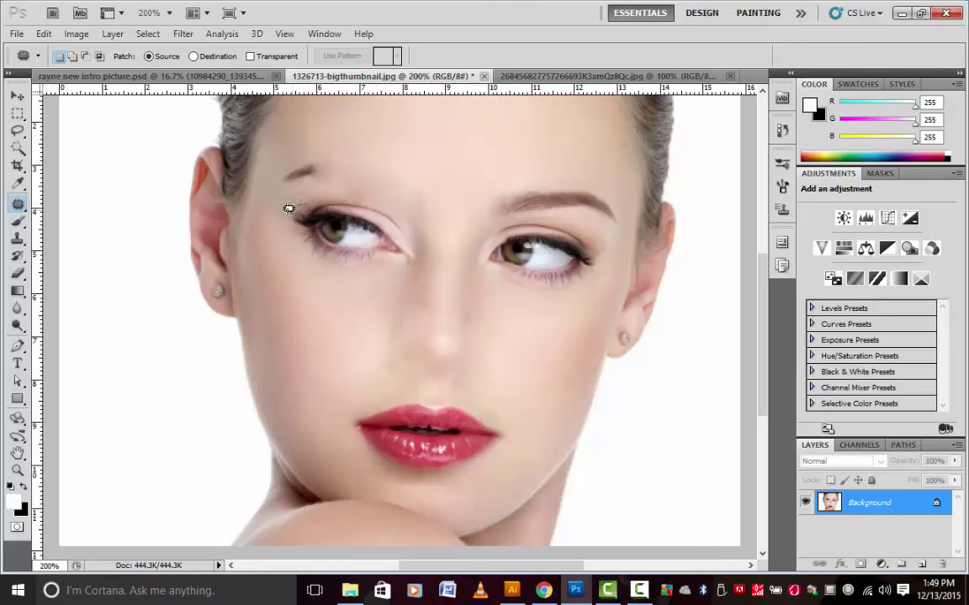
Step: Patch out the left eye in the photo with the cheek skin below it
{"action": "mouse_move", "coordinate": [322, 219]}
{"action": "left_mouse_down"}
{"action": "mouse_move", "coordinate": [360, 188]}
{"action": "mouse_move", "coordinate": [407, 212]}
{"action": "mouse_move", "coordinate": [422, 248]}
{"action": "mouse_move", "coordinate": [412, 264]}
{"action": "mouse_move", "coordinate": [342, 263]}
{"action": "mouse_move", "coordinate": [296, 234]}
{"action": "mouse_move", "coordinate": [292, 202]}
{"action": "left_mouse_up"}
{"action": "key", "text": "ctrl+d"}
{"action": "left_click_drag", "start_coordinate": [356, 238], "coordinate": [329, 324]}
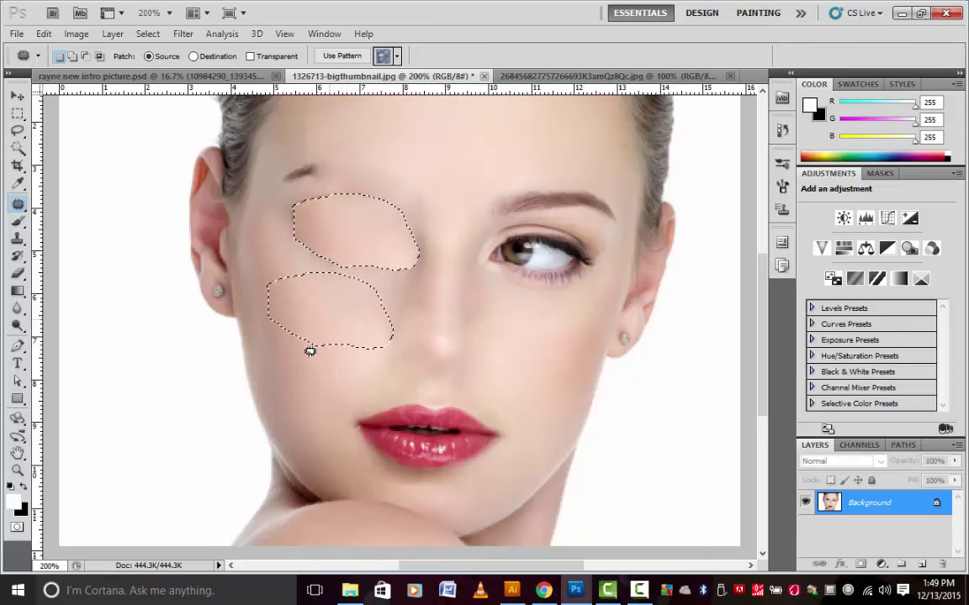
{"action": "left_click", "coordinate": [309, 350]}
Step: Patch away the remnants at the inner corner of the removed left eye
{"action": "scroll", "coordinate": [385, 234], "scroll_direction": "up", "scroll_amount": 1}
{"action": "scroll", "coordinate": [391, 235], "scroll_direction": "up", "scroll_amount": 1}
{"action": "mouse_move", "coordinate": [389, 237]}
{"action": "left_mouse_down"}
{"action": "mouse_move", "coordinate": [433, 292]}
{"action": "mouse_move", "coordinate": [415, 314]}
{"action": "mouse_move", "coordinate": [378, 265]}
{"action": "mouse_move", "coordinate": [381, 243]}
{"action": "mouse_move", "coordinate": [391, 236]}
{"action": "mouse_move", "coordinate": [407, 263]}
{"action": "mouse_move", "coordinate": [435, 199]}
{"action": "mouse_move", "coordinate": [410, 227]}
{"action": "left_mouse_up"}
{"action": "key", "text": "ctrl+d"}
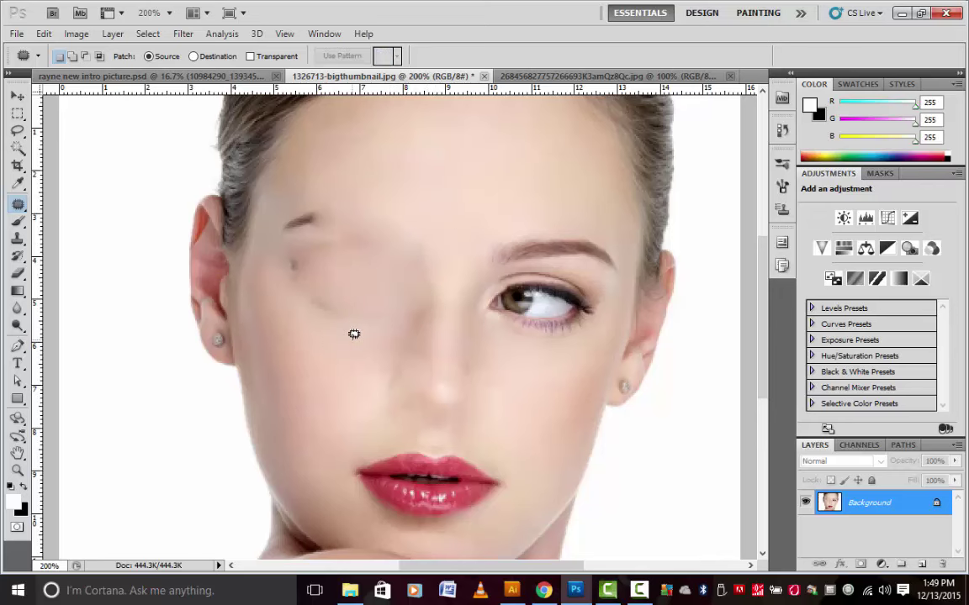
Step: Patch the lash remnants at the outer corner of the removed left eye with smooth skin
{"action": "scroll", "coordinate": [354, 334], "scroll_direction": "down", "scroll_amount": 1}
{"action": "mouse_move", "coordinate": [292, 250]}
{"action": "left_mouse_down"}
{"action": "mouse_move", "coordinate": [319, 250]}
{"action": "mouse_move", "coordinate": [347, 292]}
{"action": "mouse_move", "coordinate": [330, 292]}
{"action": "mouse_move", "coordinate": [289, 254]}
{"action": "mouse_move", "coordinate": [389, 188]}
{"action": "left_mouse_up"}
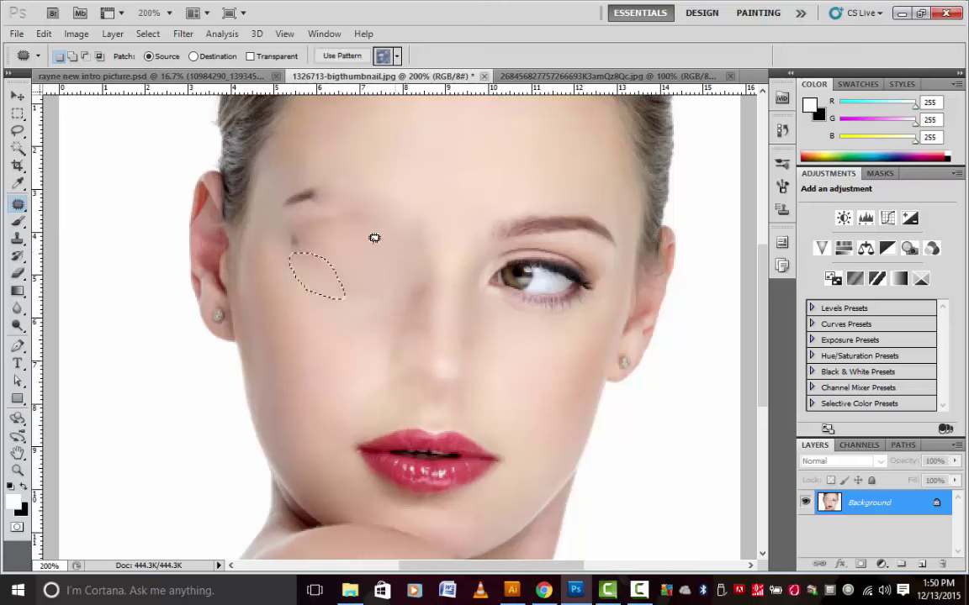
{"action": "key", "text": "ctrl+d"}
{"action": "mouse_move", "coordinate": [306, 254]}
{"action": "left_mouse_down"}
{"action": "mouse_move", "coordinate": [287, 221]}
{"action": "mouse_move", "coordinate": [300, 240]}
{"action": "mouse_move", "coordinate": [379, 189]}
{"action": "mouse_move", "coordinate": [374, 221]}
{"action": "left_mouse_up"}
{"action": "key", "text": "ctrl+d"}
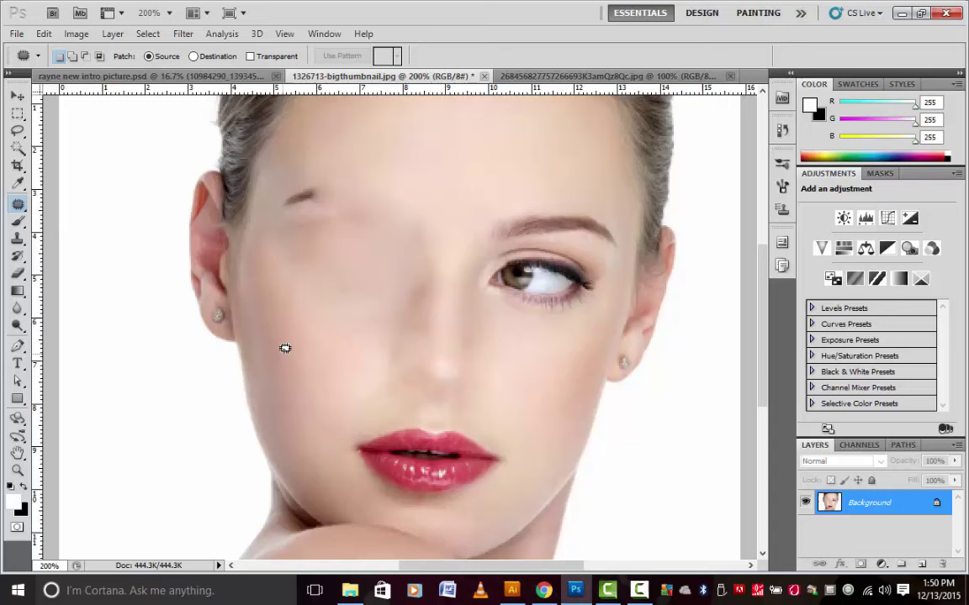
Step: Smooth the inner area of the removed left eye by patching it with cheek skin
{"action": "scroll", "coordinate": [285, 345], "scroll_direction": "up", "scroll_amount": 3}
{"action": "scroll", "coordinate": [285, 345], "scroll_direction": "down", "scroll_amount": 3}
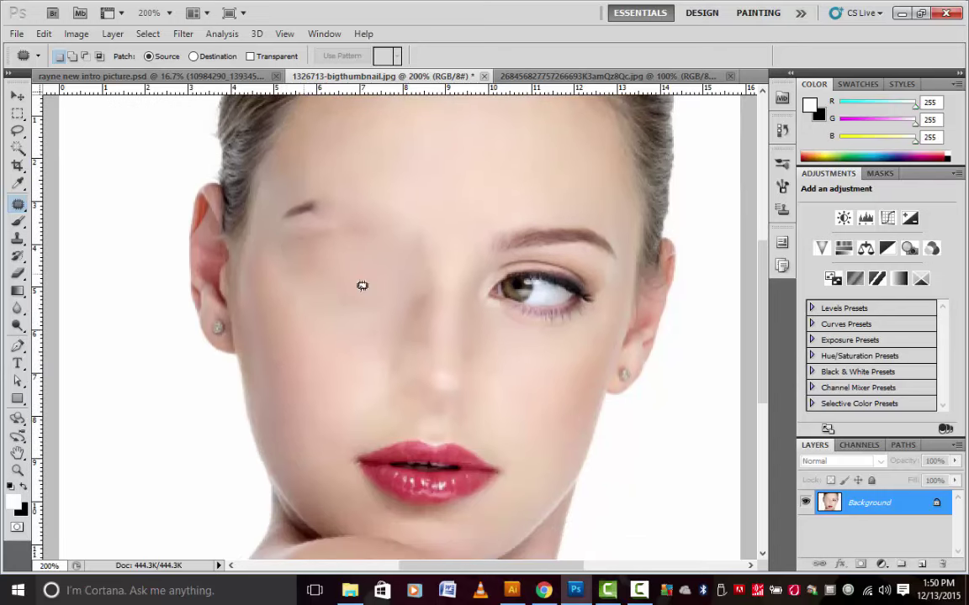
{"action": "mouse_move", "coordinate": [383, 280]}
{"action": "left_mouse_down"}
{"action": "mouse_move", "coordinate": [356, 318]}
{"action": "mouse_move", "coordinate": [329, 275]}
{"action": "mouse_move", "coordinate": [380, 282]}
{"action": "mouse_move", "coordinate": [338, 376]}
{"action": "mouse_move", "coordinate": [329, 376]}
{"action": "left_mouse_up"}
{"action": "key", "text": "ctrl+d"}
{"action": "scroll", "coordinate": [311, 345], "scroll_direction": "up", "scroll_amount": 2}
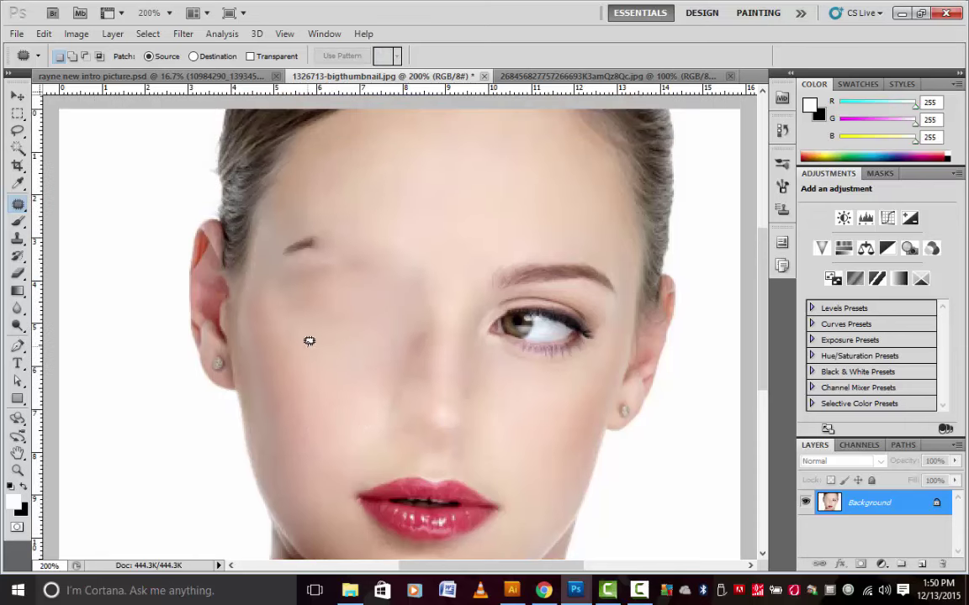
Step: Patch out the remaining tail of the left eyebrow with skin near the temple
{"action": "mouse_move", "coordinate": [285, 261]}
{"action": "left_mouse_down"}
{"action": "mouse_move", "coordinate": [328, 246]}
{"action": "mouse_move", "coordinate": [281, 253]}
{"action": "mouse_move", "coordinate": [286, 261]}
{"action": "mouse_move", "coordinate": [287, 242]}
{"action": "mouse_move", "coordinate": [267, 230]}
{"action": "left_mouse_up"}
{"action": "key", "text": "ctrl+d"}
{"action": "scroll", "coordinate": [303, 335], "scroll_direction": "up", "scroll_amount": 1}
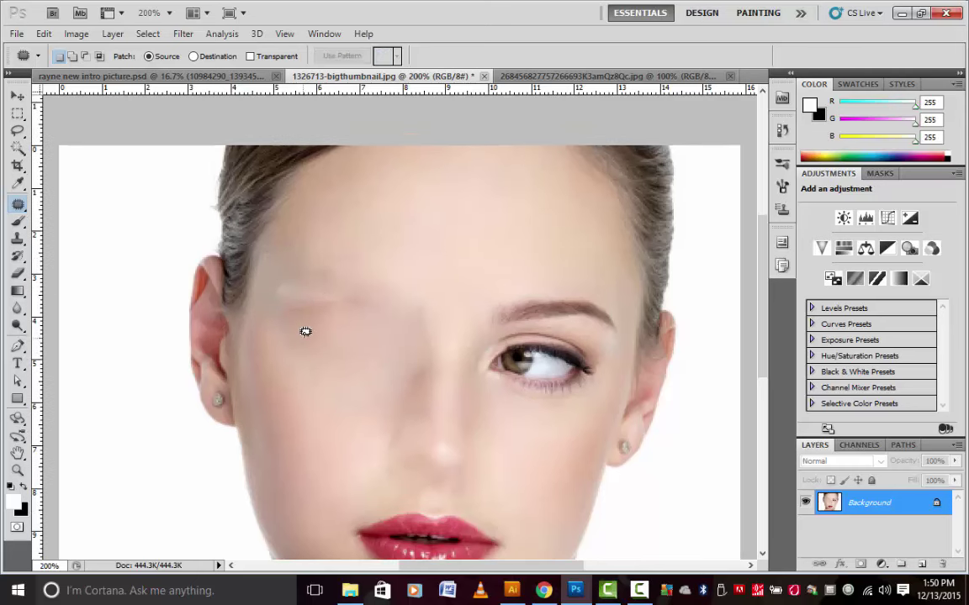
Step: Toggle the last edit at the brow tail off and on
{"action": "key", "text": "ctrl+z"}
{"action": "key", "text": "ctrl+z"}
{"action": "key", "text": "ctrl+z"}
{"action": "key", "text": "ctrl+z"}
{"action": "key", "text": "ctrl+z"}
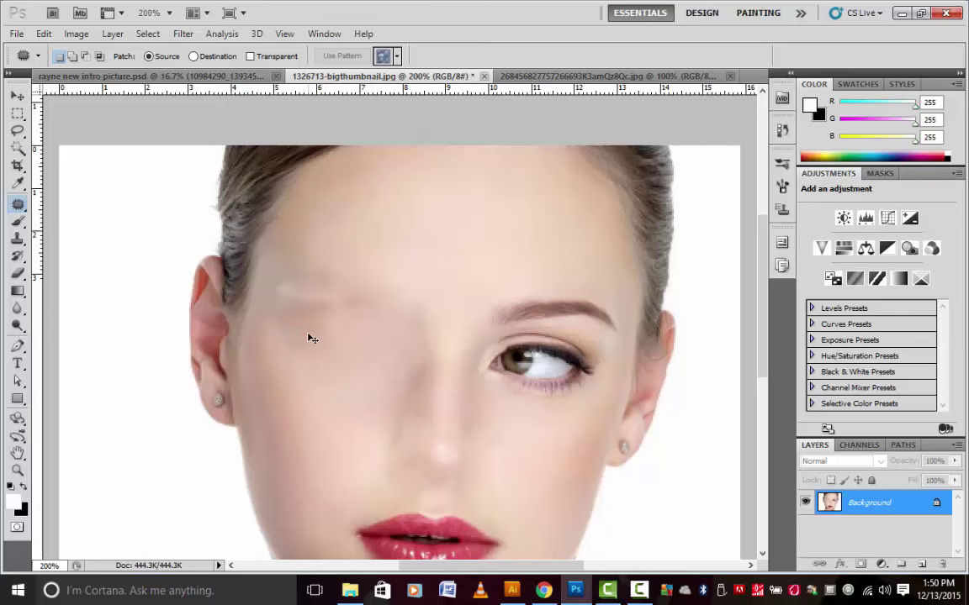
Step: Patch the light streak left by the removed brow tail with surrounding skin
{"action": "mouse_move", "coordinate": [312, 266]}
{"action": "left_mouse_down"}
{"action": "mouse_move", "coordinate": [375, 244]}
{"action": "mouse_move", "coordinate": [312, 261]}
{"action": "mouse_move", "coordinate": [289, 254]}
{"action": "mouse_move", "coordinate": [334, 298]}
{"action": "left_mouse_up"}
{"action": "left_click", "coordinate": [296, 349]}
{"action": "scroll", "coordinate": [285, 253], "scroll_direction": "down", "scroll_amount": 1}
{"action": "key", "text": "ctrl+d"}
Step: Even out the leftover smudges around the former left brow and eyelid with the Patch tool
{"action": "scroll", "coordinate": [298, 269], "scroll_direction": "down", "scroll_amount": 2}
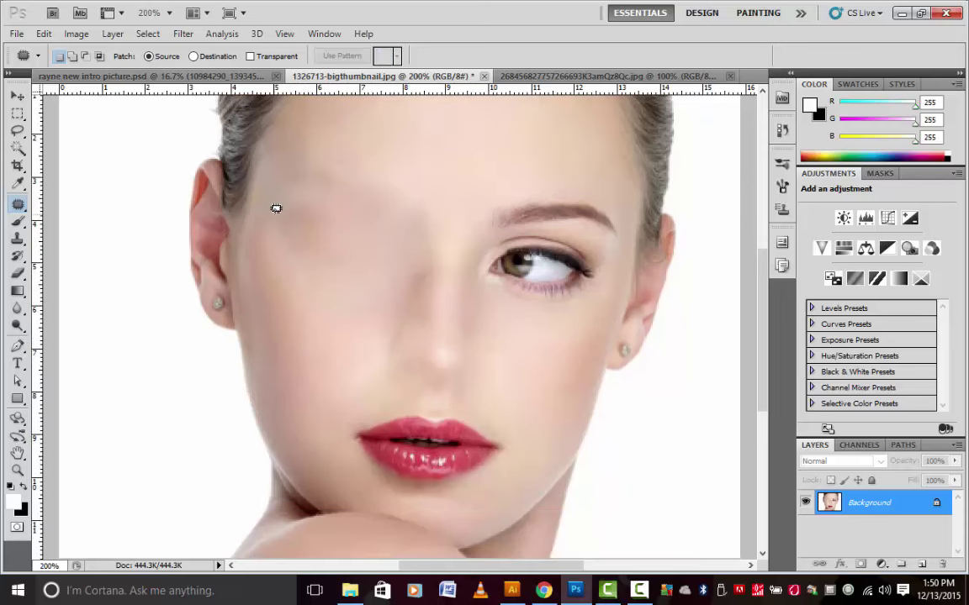
{"action": "mouse_move", "coordinate": [307, 211]}
{"action": "left_mouse_down"}
{"action": "mouse_move", "coordinate": [299, 256]}
{"action": "mouse_move", "coordinate": [272, 216]}
{"action": "mouse_move", "coordinate": [282, 217]}
{"action": "left_mouse_up"}
{"action": "left_click_drag", "start_coordinate": [353, 237], "coordinate": [350, 270]}
{"action": "key", "text": "ctrl+d"}
{"action": "scroll", "coordinate": [296, 303], "scroll_direction": "up", "scroll_amount": 2}
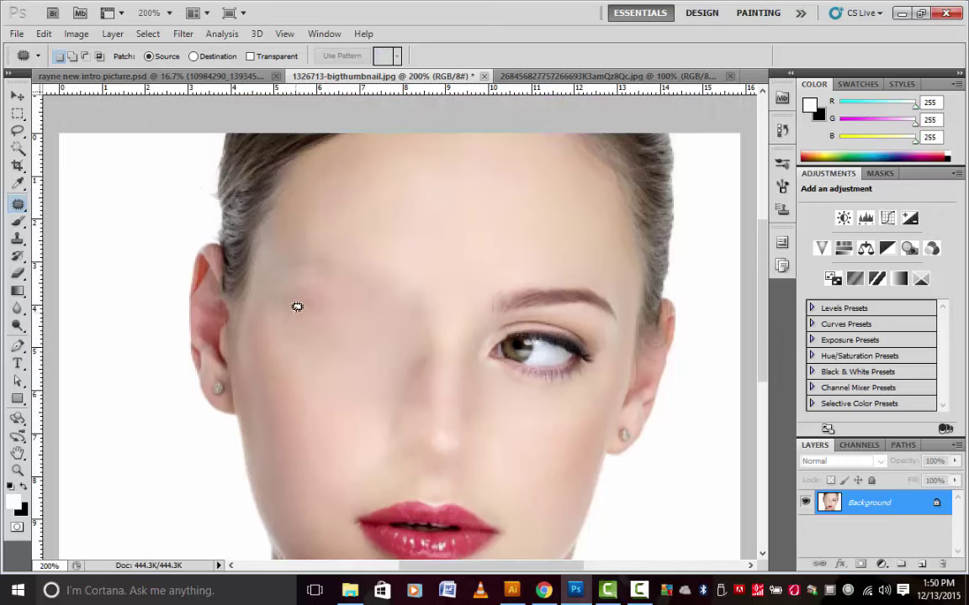
{"action": "scroll", "coordinate": [307, 305], "scroll_direction": "down", "scroll_amount": 3}
{"action": "scroll", "coordinate": [308, 304], "scroll_direction": "up", "scroll_amount": 3}
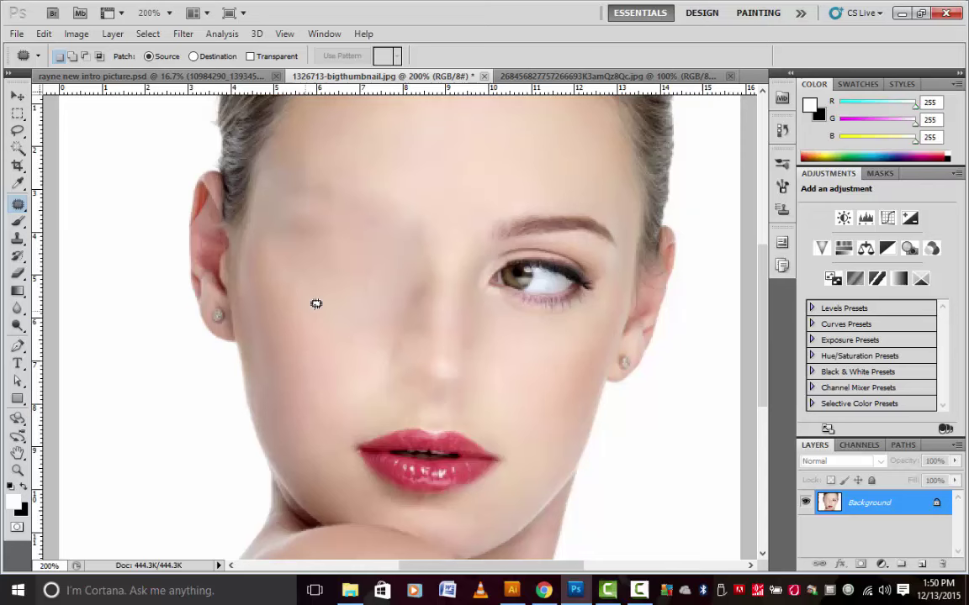
{"action": "scroll", "coordinate": [347, 359], "scroll_direction": "down", "scroll_amount": 2}
{"action": "scroll", "coordinate": [346, 359], "scroll_direction": "up", "scroll_amount": 3}
{"action": "scroll", "coordinate": [345, 359], "scroll_direction": "down", "scroll_amount": 2}
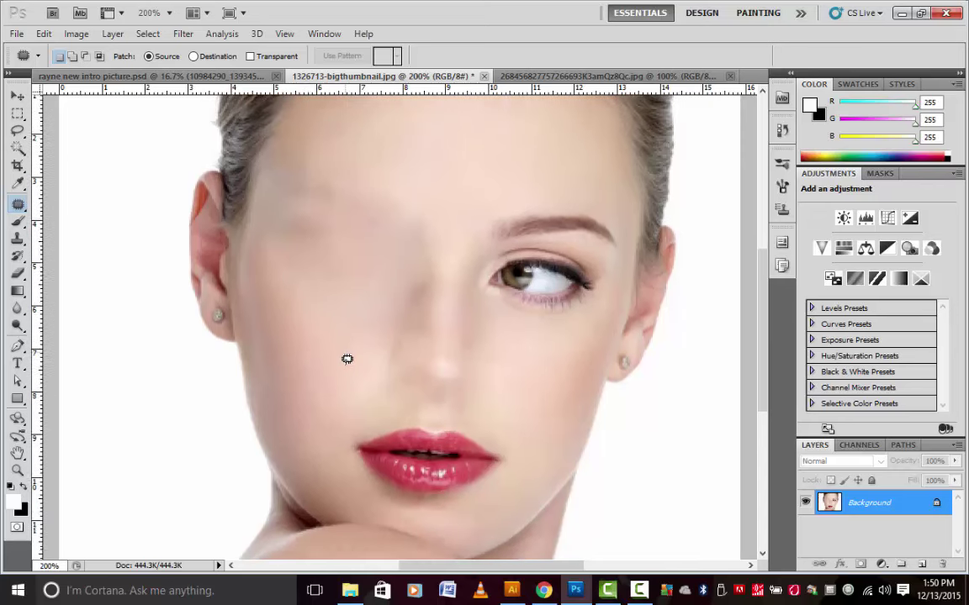
Step: Patch out the right eyebrow in the photo with forehead skin
{"action": "scroll", "coordinate": [351, 354], "scroll_direction": "up", "scroll_amount": 3}
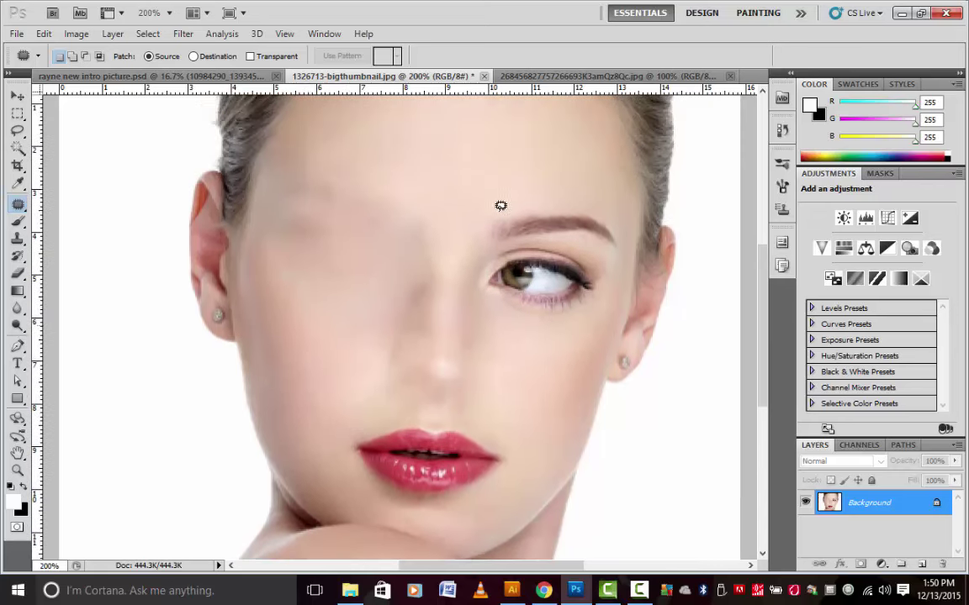
{"action": "mouse_move", "coordinate": [545, 206]}
{"action": "left_mouse_down"}
{"action": "mouse_move", "coordinate": [631, 227]}
{"action": "mouse_move", "coordinate": [621, 245]}
{"action": "mouse_move", "coordinate": [577, 229]}
{"action": "mouse_move", "coordinate": [520, 238]}
{"action": "mouse_move", "coordinate": [486, 228]}
{"action": "mouse_move", "coordinate": [493, 190]}
{"action": "mouse_move", "coordinate": [483, 181]}
{"action": "left_mouse_up"}
{"action": "key", "text": "ctrl+d"}
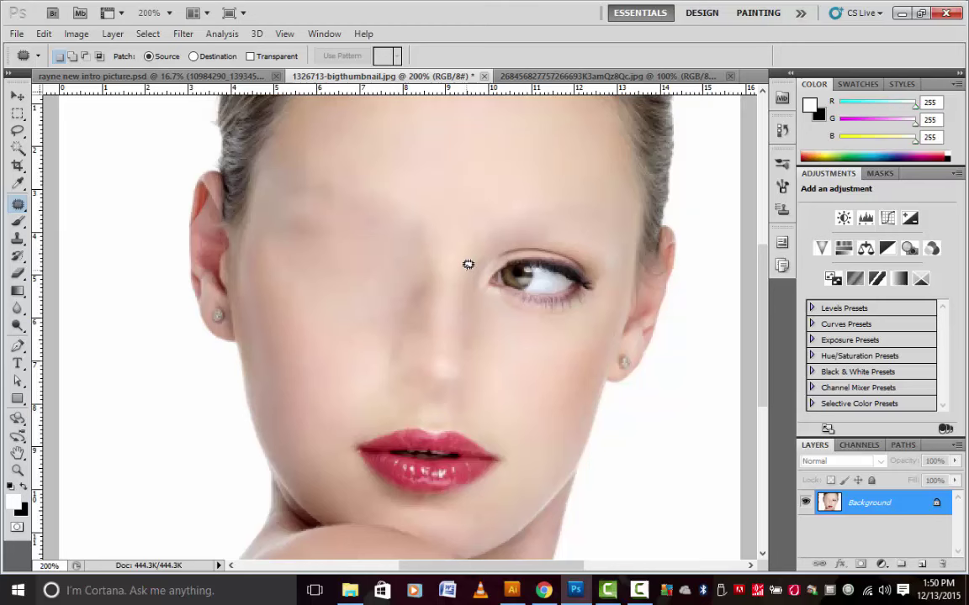
Step: Patch out the right eye in the photo, including its lids and lashes, with forehead skin
{"action": "mouse_move", "coordinate": [486, 247]}
{"action": "left_mouse_down"}
{"action": "mouse_move", "coordinate": [561, 230]}
{"action": "mouse_move", "coordinate": [588, 245]}
{"action": "mouse_move", "coordinate": [600, 274]}
{"action": "mouse_move", "coordinate": [585, 304]}
{"action": "mouse_move", "coordinate": [554, 315]}
{"action": "mouse_move", "coordinate": [475, 291]}
{"action": "mouse_move", "coordinate": [485, 251]}
{"action": "mouse_move", "coordinate": [506, 247]}
{"action": "mouse_move", "coordinate": [450, 184]}
{"action": "left_mouse_up"}
{"action": "key", "text": "ctrl+d"}
{"action": "scroll", "coordinate": [612, 275], "scroll_direction": "up", "scroll_amount": 1}
{"action": "mouse_move", "coordinate": [614, 284]}
{"action": "left_mouse_down"}
{"action": "mouse_move", "coordinate": [574, 292]}
{"action": "mouse_move", "coordinate": [579, 264]}
{"action": "mouse_move", "coordinate": [516, 192]}
{"action": "left_mouse_up"}
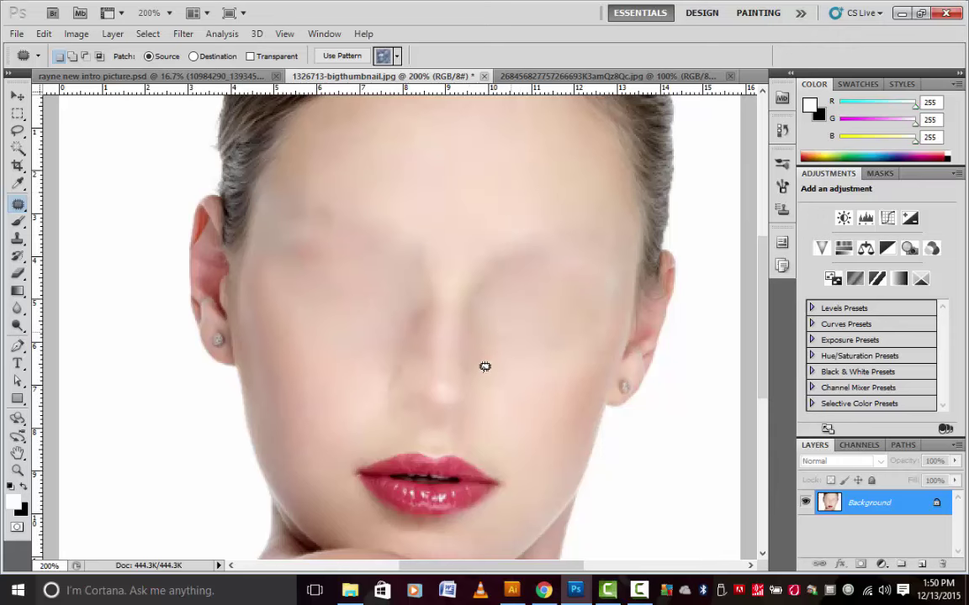
{"action": "key", "text": "ctrl+d"}
Step: Patch out the earring on the right ear lobe with skin from the ear above it
{"action": "scroll", "coordinate": [468, 408], "scroll_direction": "down", "scroll_amount": 1}
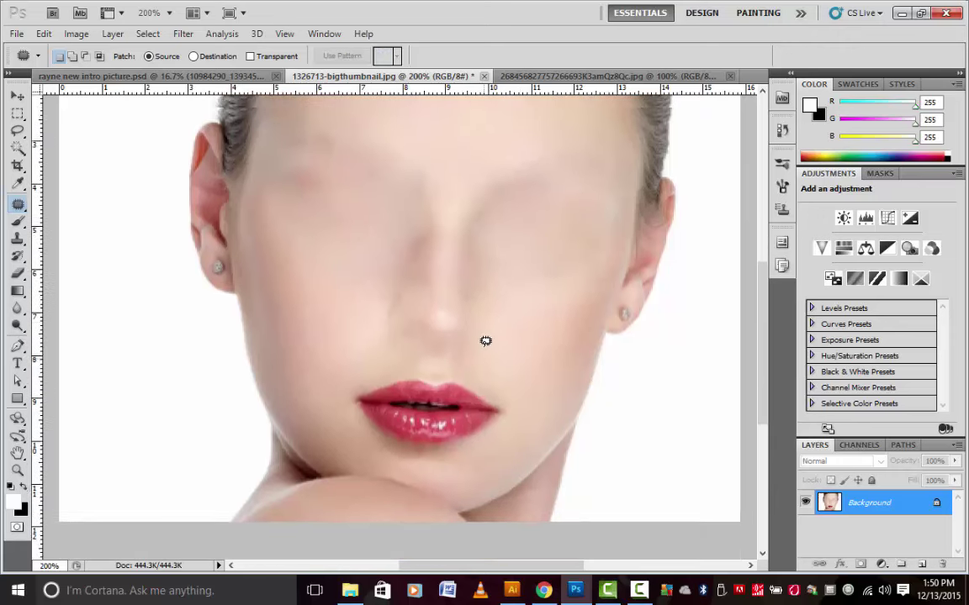
{"action": "scroll", "coordinate": [485, 346], "scroll_direction": "up", "scroll_amount": 2}
{"action": "scroll", "coordinate": [486, 342], "scroll_direction": "down", "scroll_amount": 3}
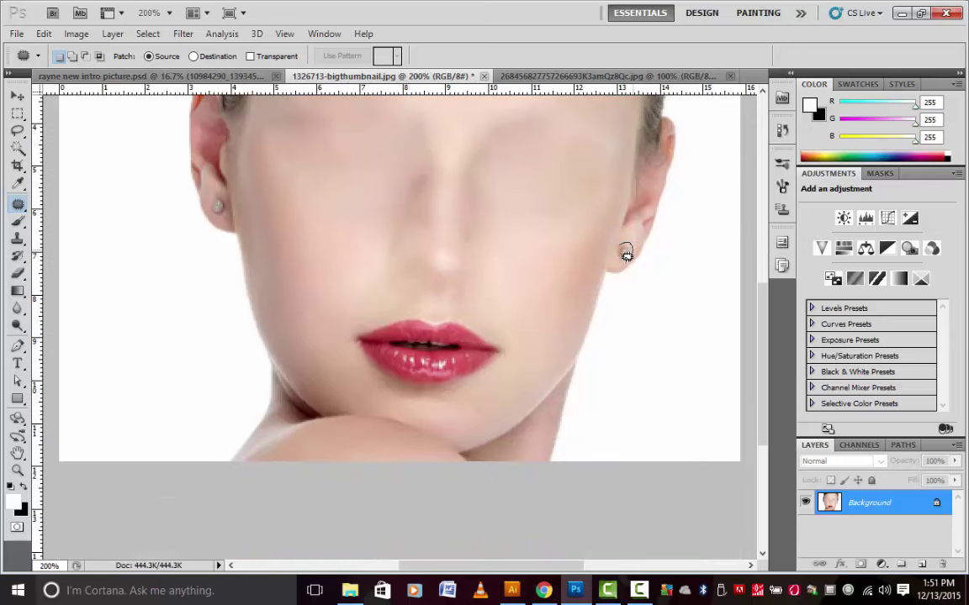
{"action": "left_click_drag", "start_coordinate": [621, 242], "coordinate": [633, 225]}
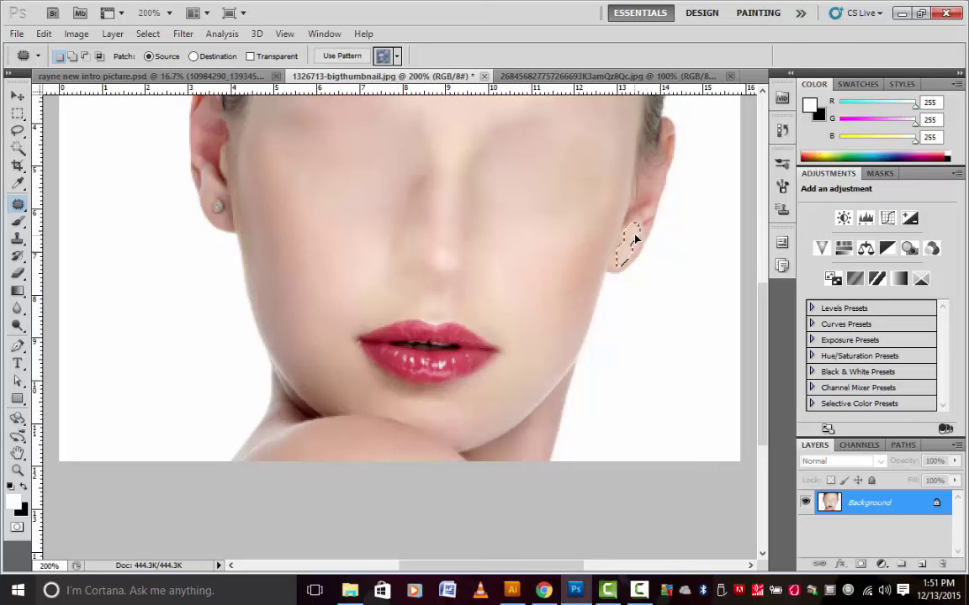
{"action": "key", "text": "ctrl+d"}
Step: Try to patch out the earring on the left ear lobe with skin from higher on the ear
{"action": "scroll", "coordinate": [504, 307], "scroll_direction": "up", "scroll_amount": 2}
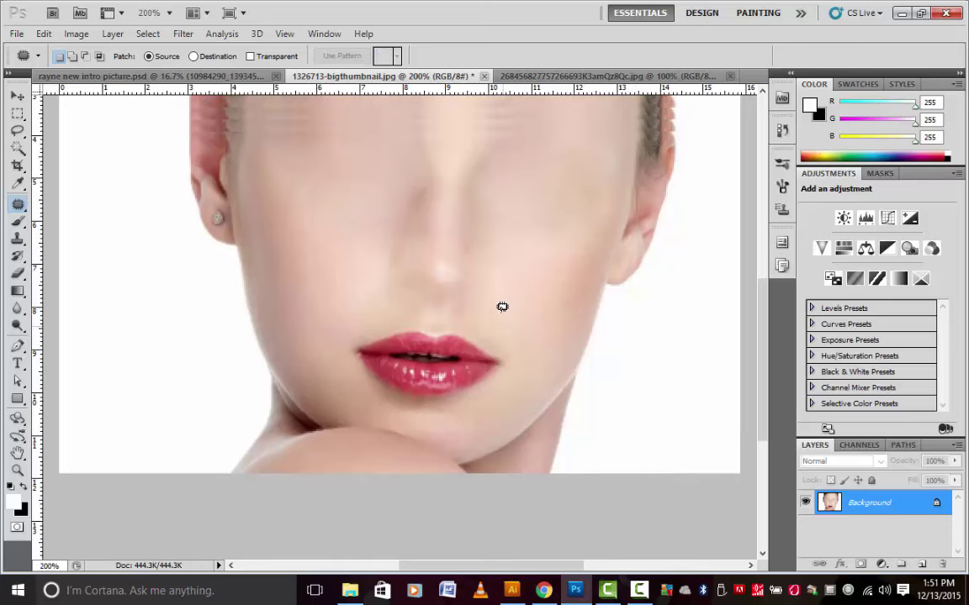
{"action": "scroll", "coordinate": [502, 306], "scroll_direction": "up", "scroll_amount": 2}
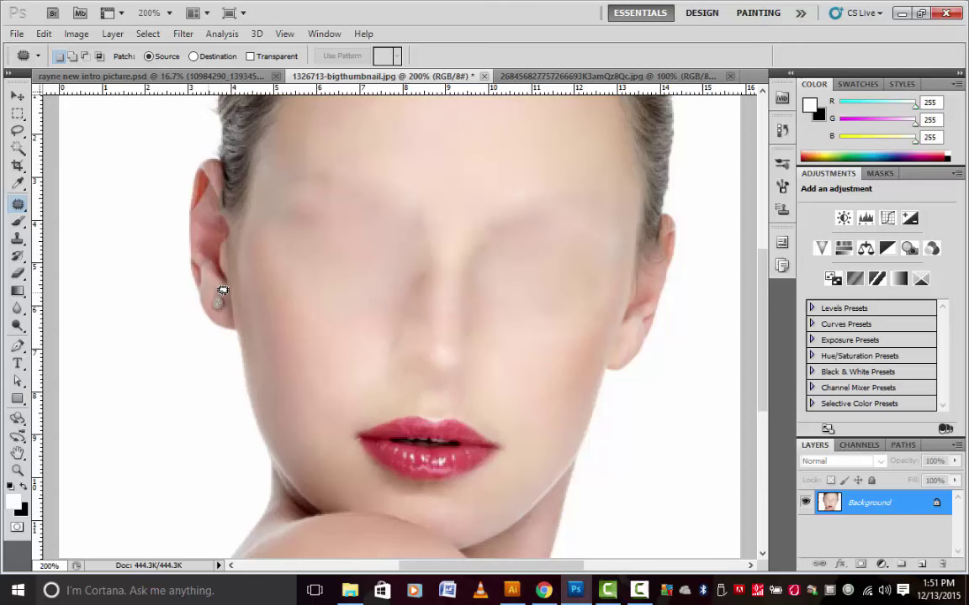
{"action": "mouse_move", "coordinate": [214, 290]}
{"action": "left_mouse_down"}
{"action": "mouse_move", "coordinate": [198, 269]}
{"action": "mouse_move", "coordinate": [220, 306]}
{"action": "mouse_move", "coordinate": [195, 263]}
{"action": "left_mouse_up"}
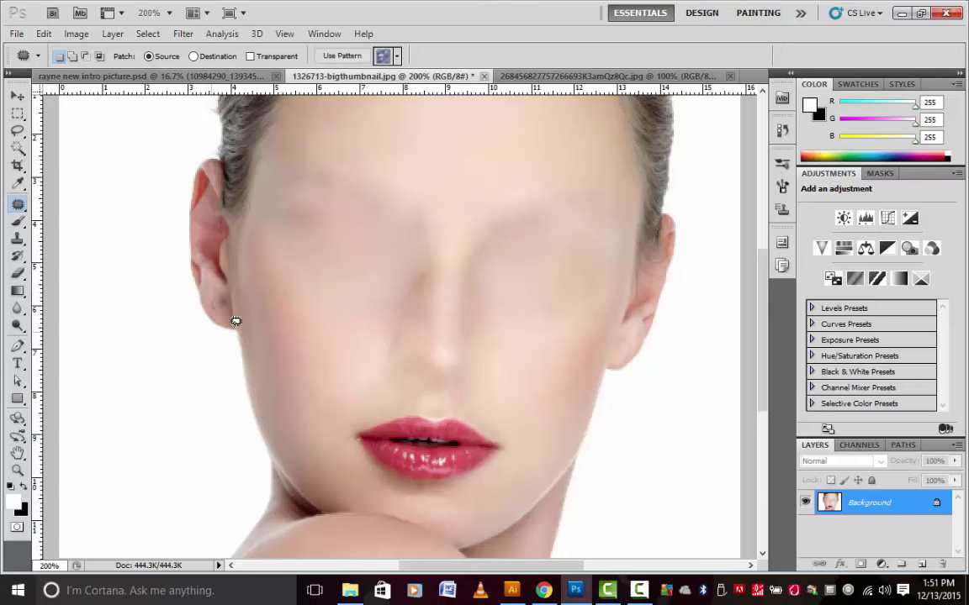
{"action": "key", "text": "ctrl+d"}
{"action": "key", "text": "ctrl+z"}
{"action": "key", "text": "ctrl+d"}
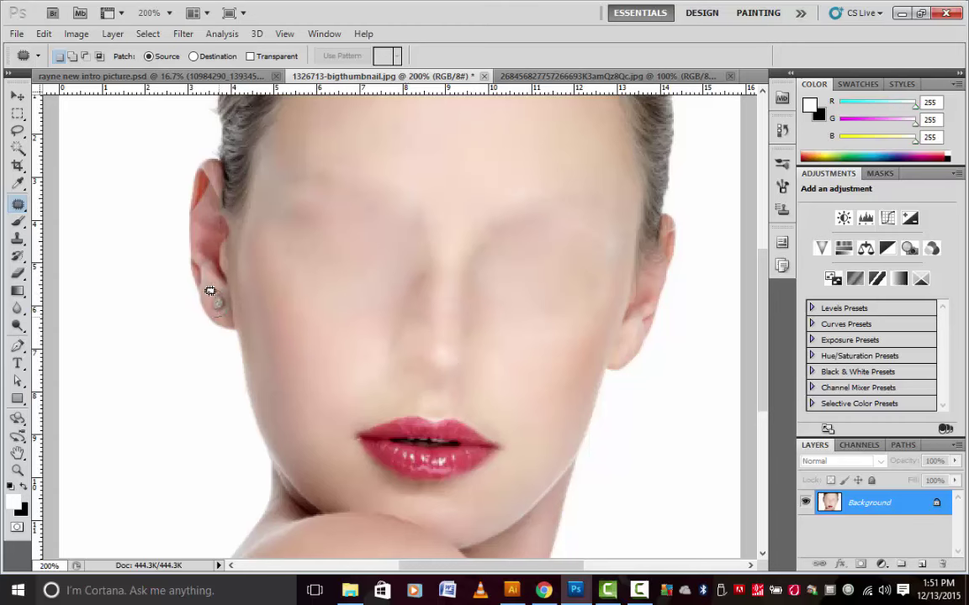
Step: Patch out the left ear lobe's earring using adjacent lobe skin
{"action": "mouse_move", "coordinate": [216, 287]}
{"action": "left_mouse_down"}
{"action": "mouse_move", "coordinate": [221, 306]}
{"action": "mouse_move", "coordinate": [214, 291]}
{"action": "mouse_move", "coordinate": [205, 295]}
{"action": "mouse_move", "coordinate": [216, 305]}
{"action": "left_mouse_up"}
{"action": "key", "text": "ctrl+d"}
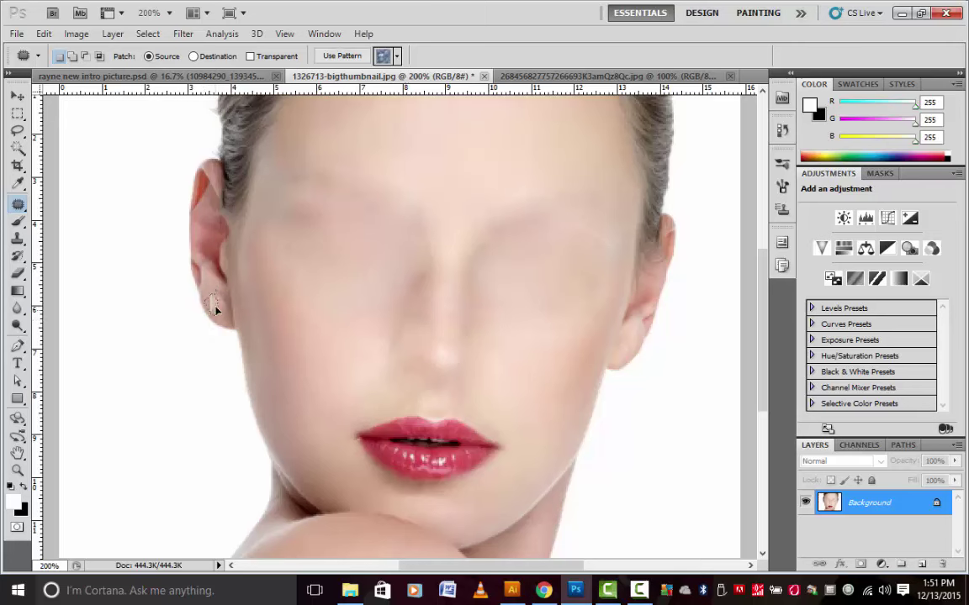
{"action": "key", "text": "ctrl+d"}
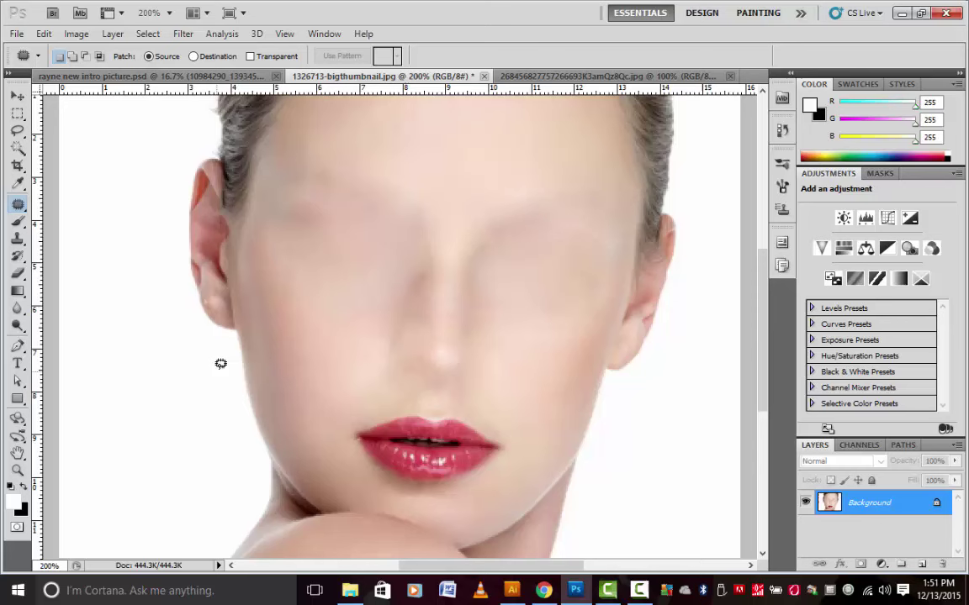
Step: Undo the patching of the left ear lobe's earring and clear the remaining selection
{"action": "scroll", "coordinate": [231, 355], "scroll_direction": "up", "scroll_amount": 1}
{"action": "key", "text": "ctrl+alt+z"}
{"action": "key", "text": "ctrl+alt+z"}
{"action": "key", "text": "ctrl+alt+z"}
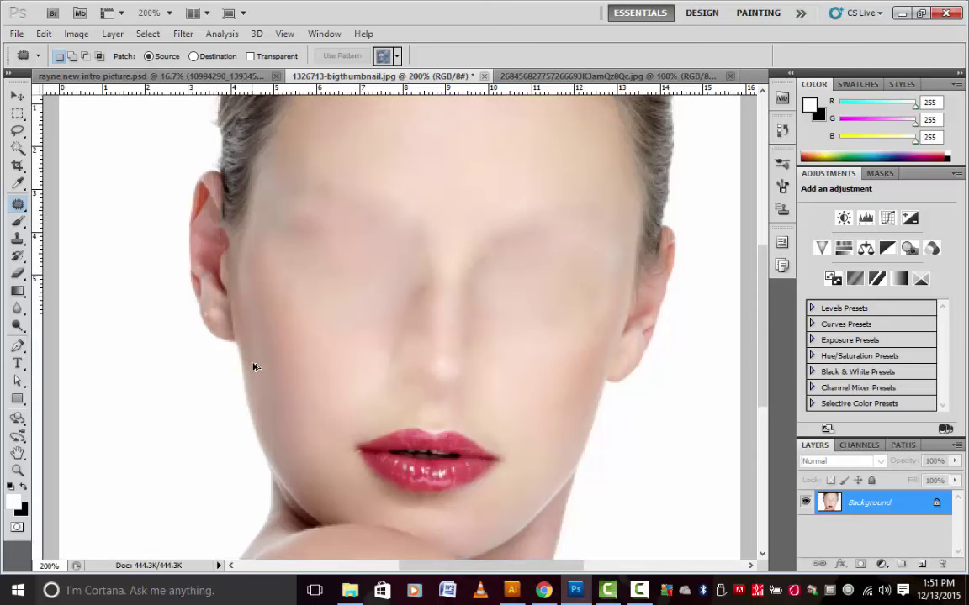
{"action": "key", "text": "ctrl+z"}
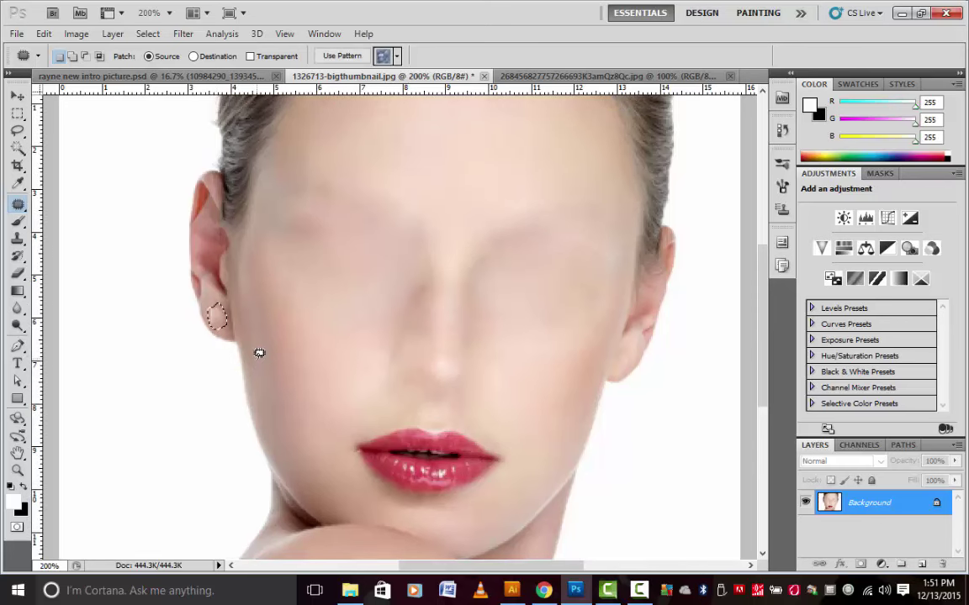
{"action": "key", "text": "ctrl+d"}
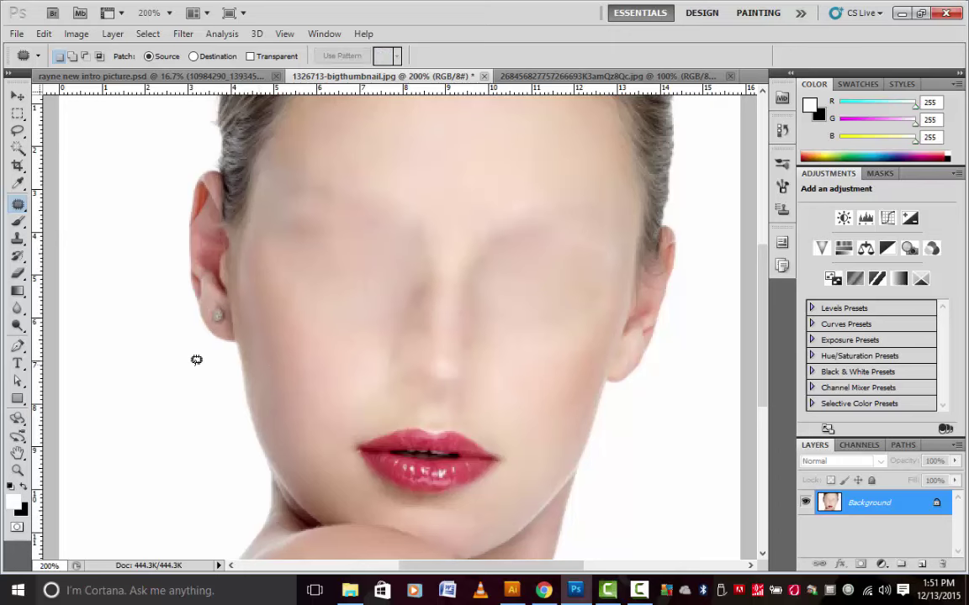
Step: Examine the retouched portrait close up, comparing the patched eye, brow and nose areas with the ears
{"action": "scroll", "coordinate": [196, 358], "scroll_direction": "down", "scroll_amount": 3}
{"action": "scroll", "coordinate": [203, 365], "scroll_direction": "up", "scroll_amount": 2}
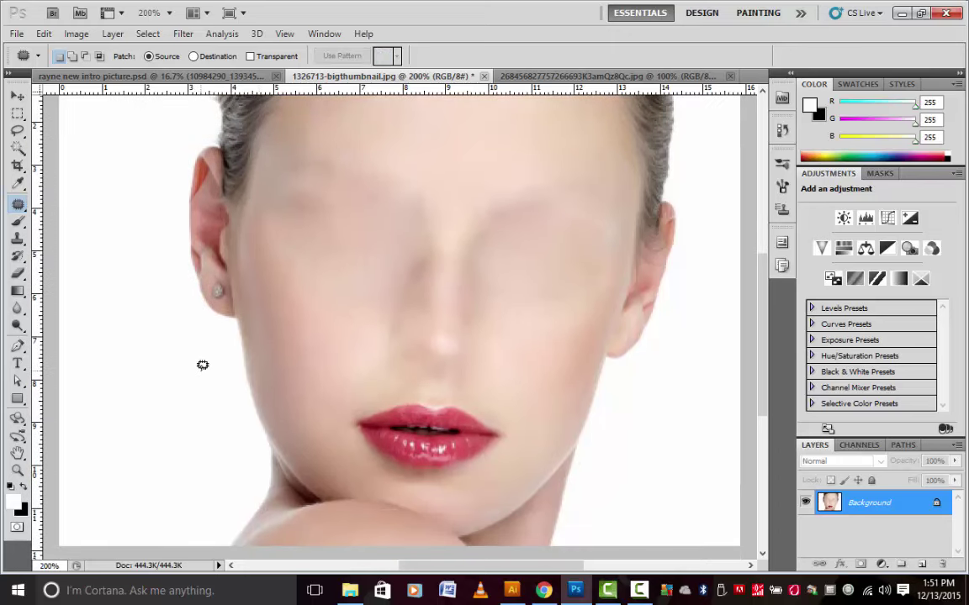
{"action": "scroll", "coordinate": [236, 357], "scroll_direction": "up", "scroll_amount": 2}
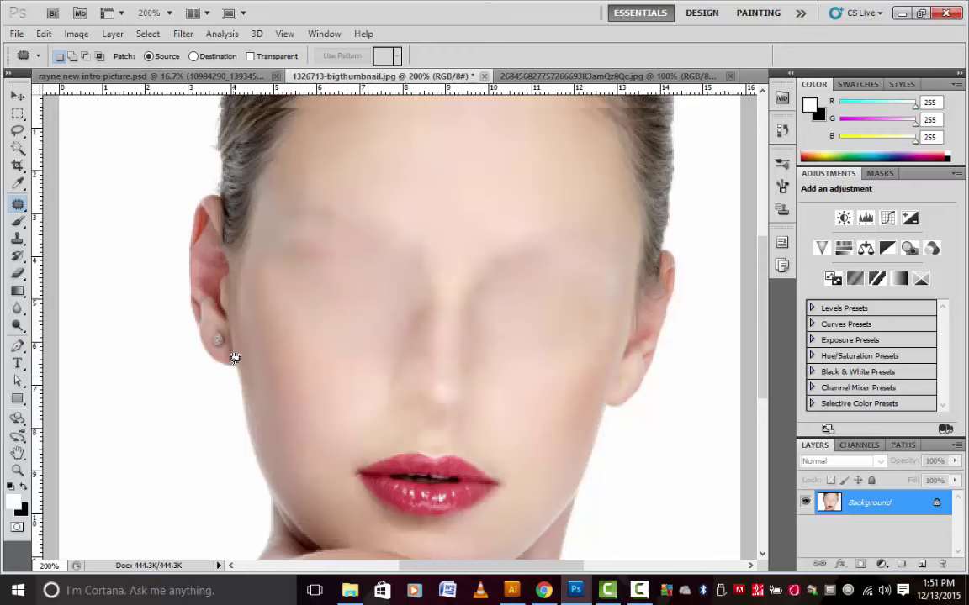
{"action": "scroll", "coordinate": [235, 360], "scroll_direction": "down", "scroll_amount": 3}
{"action": "scroll", "coordinate": [303, 168], "scroll_direction": "up", "scroll_amount": 1}
{"action": "mouse_move", "coordinate": [303, 150]}
{"action": "left_mouse_down"}
{"action": "mouse_move", "coordinate": [344, 164]}
{"action": "mouse_move", "coordinate": [314, 165]}
{"action": "mouse_move", "coordinate": [303, 154]}
{"action": "mouse_move", "coordinate": [308, 145]}
{"action": "mouse_move", "coordinate": [363, 148]}
{"action": "mouse_move", "coordinate": [296, 272]}
{"action": "left_mouse_up"}
{"action": "scroll", "coordinate": [308, 265], "scroll_direction": "down", "scroll_amount": 2}
{"action": "scroll", "coordinate": [310, 266], "scroll_direction": "up", "scroll_amount": 5}
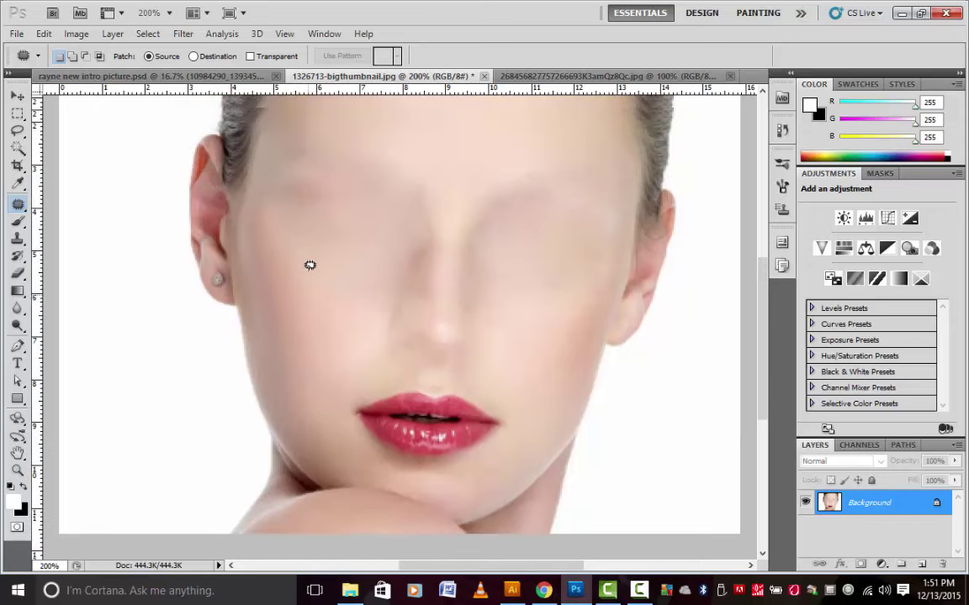
{"action": "key", "text": "ctrl+minus"}
{"action": "key", "text": "ctrl+plus"}
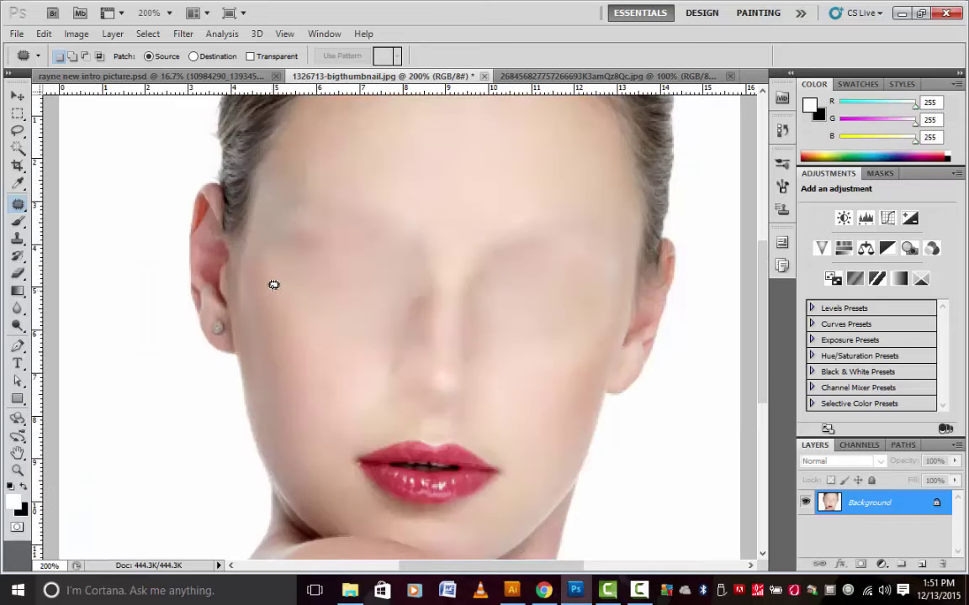
{"action": "key", "text": "ctrl+minus"}
{"action": "key", "text": "ctrl+plus"}
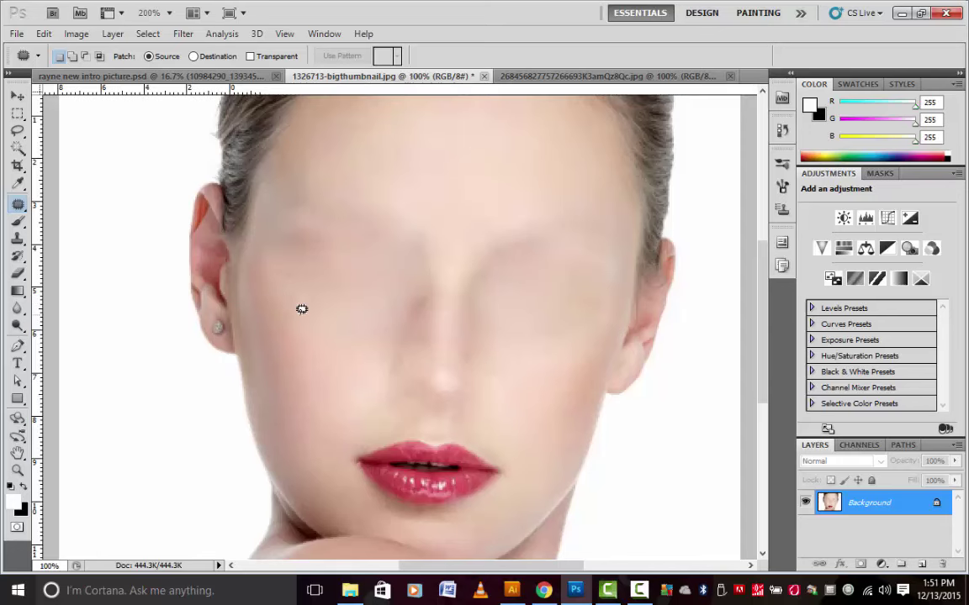
{"action": "key", "text": "ctrl+minus"}
{"action": "key", "text": "ctrl+plus"}
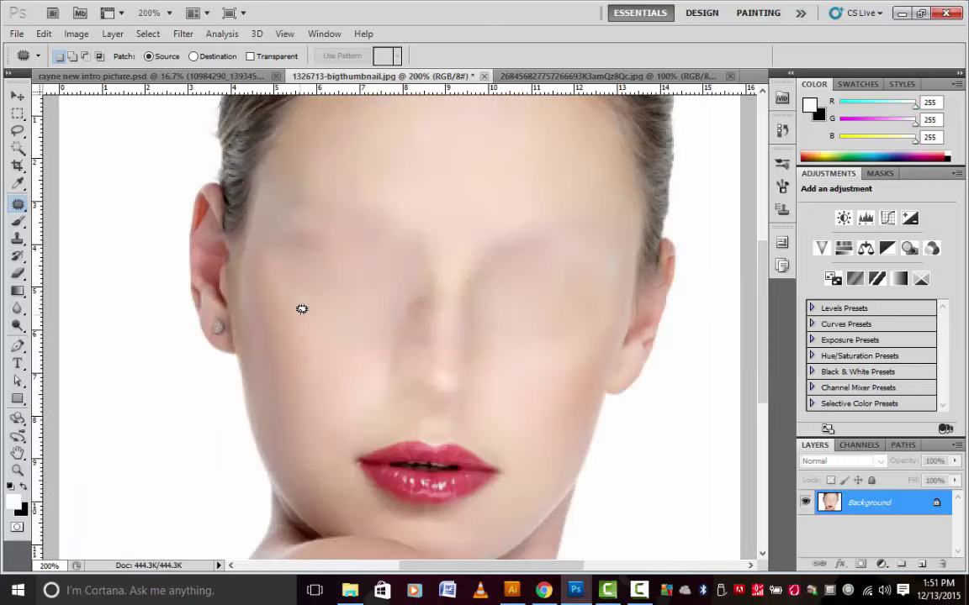
Step: Switch from the Patch tool to the Move tool with the whole portrait in view
{"action": "key", "text": "ctrl+minus"}
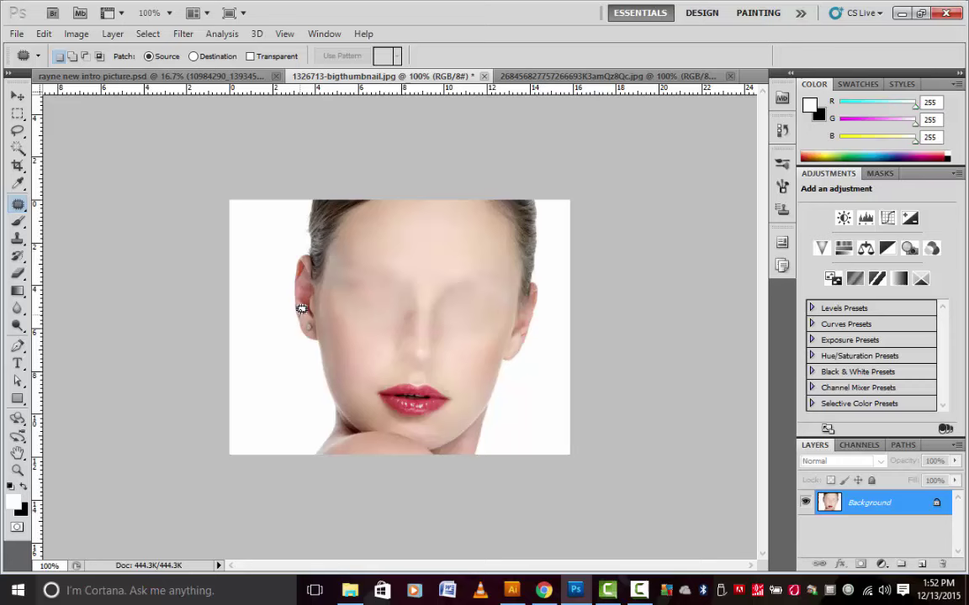
{"action": "left_click", "coordinate": [18, 206]}
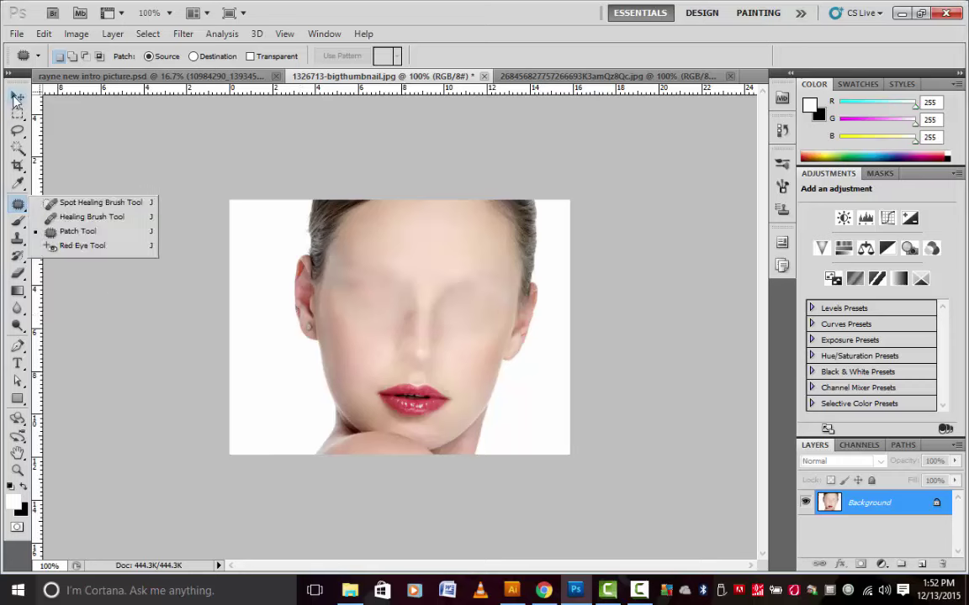
{"action": "left_click", "coordinate": [17, 98]}
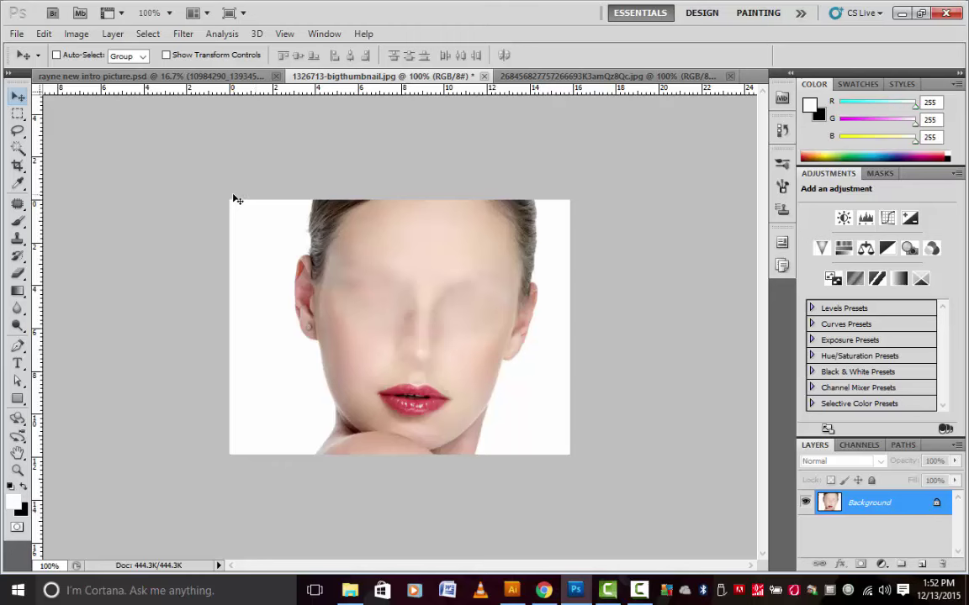